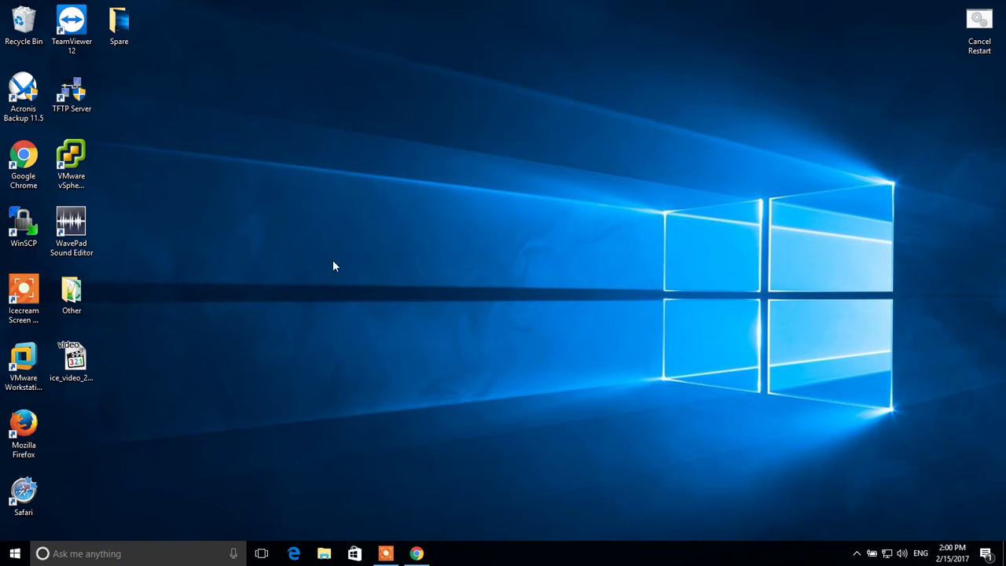
Step: Create a new text document on the desktop, keeping its default name 'New Text Document'
right_click(335, 197)
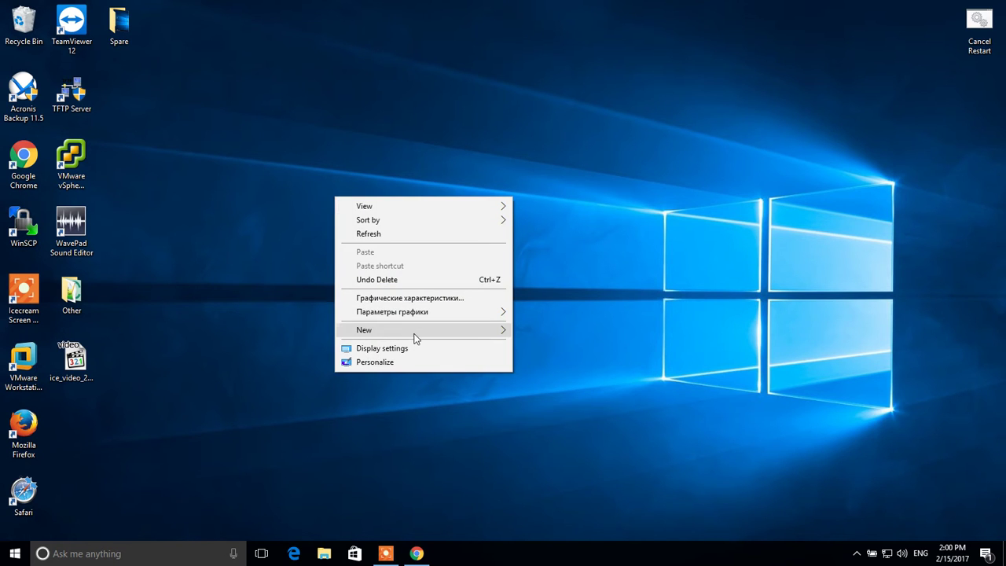
mouse_move(413, 334)
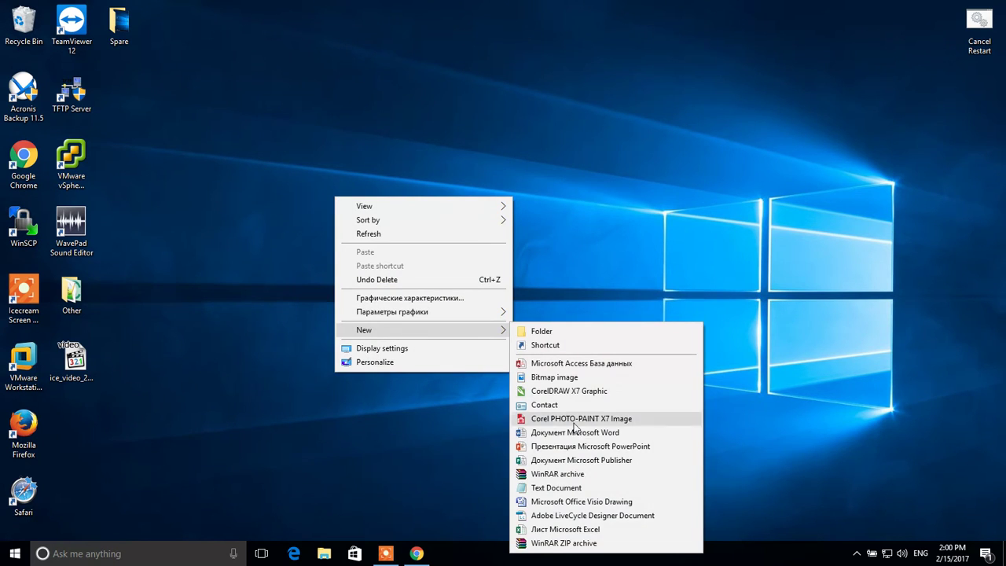
click(556, 488)
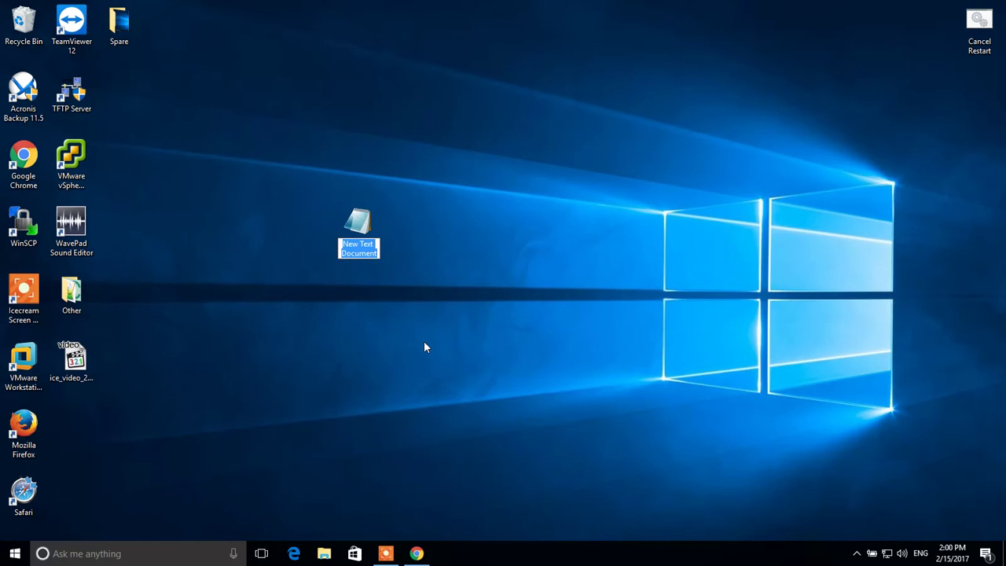
click(389, 314)
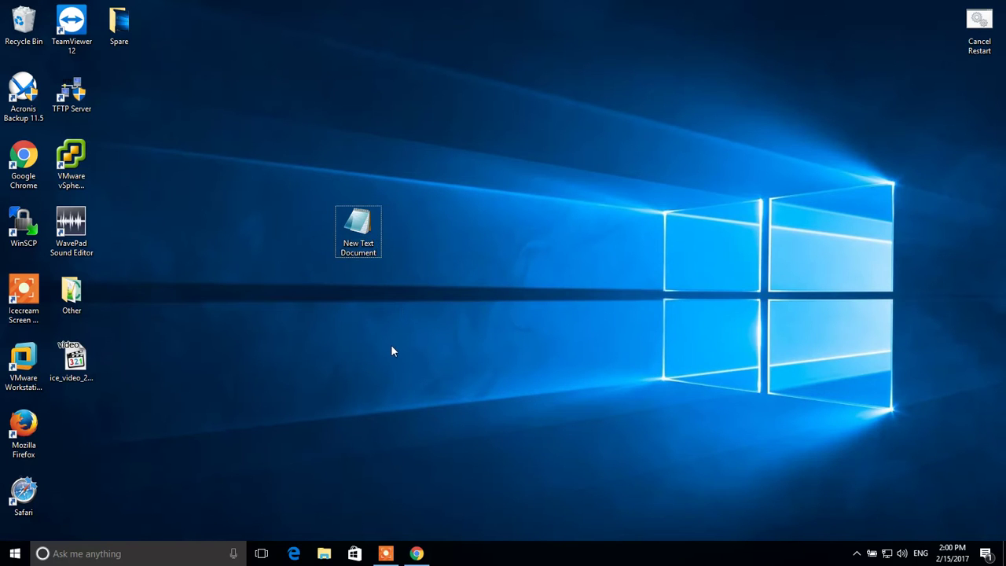
Step: Open the new document in a maximized Notepad and enter the command 'shutdown -r -f'
double_click(358, 225)
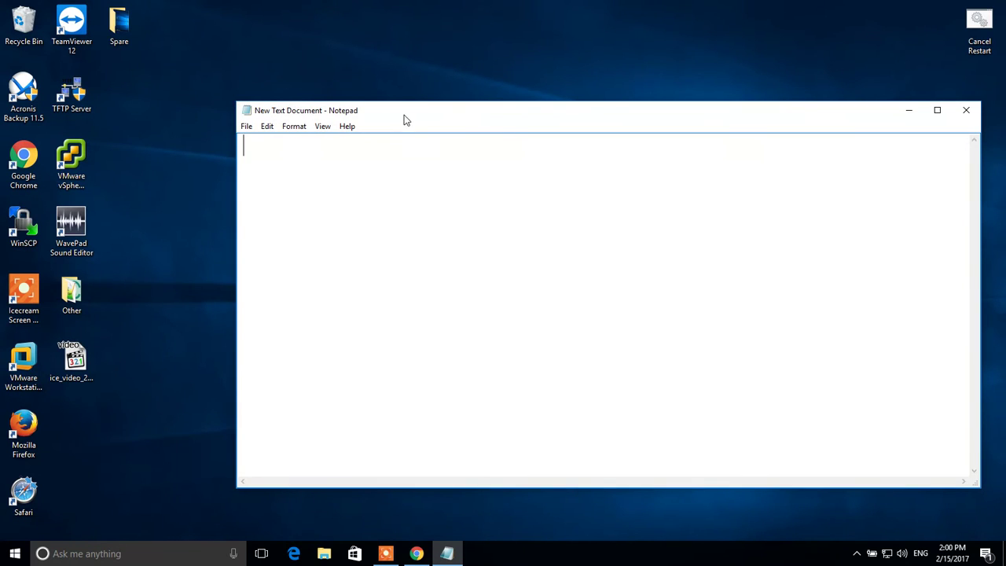
double_click(405, 116)
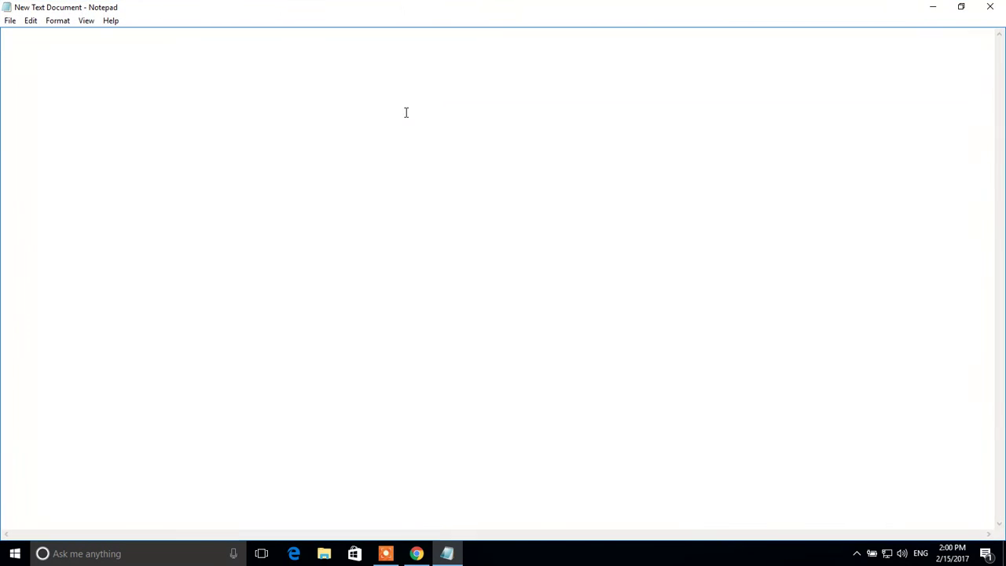
text(shutdown -r -f)
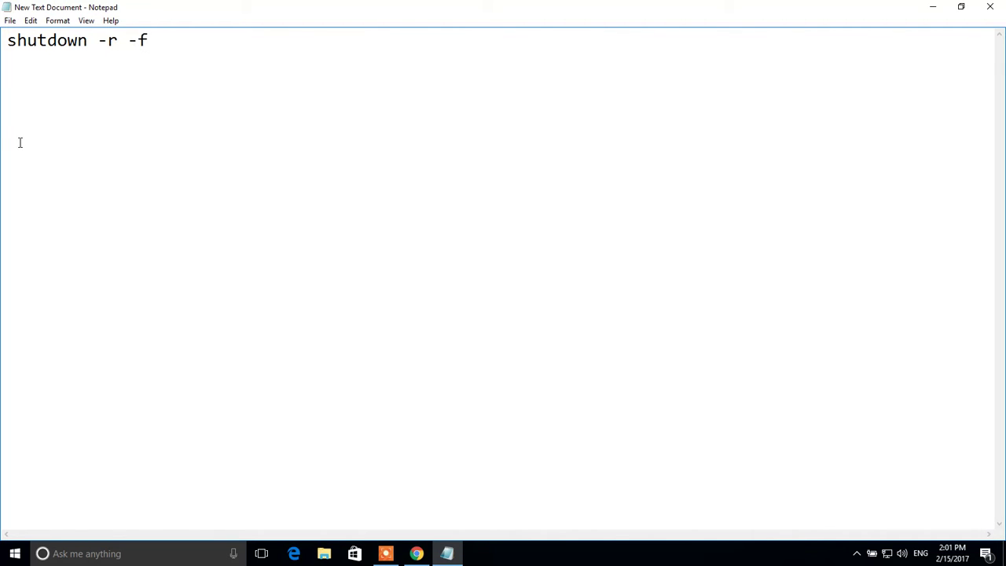
click(10, 20)
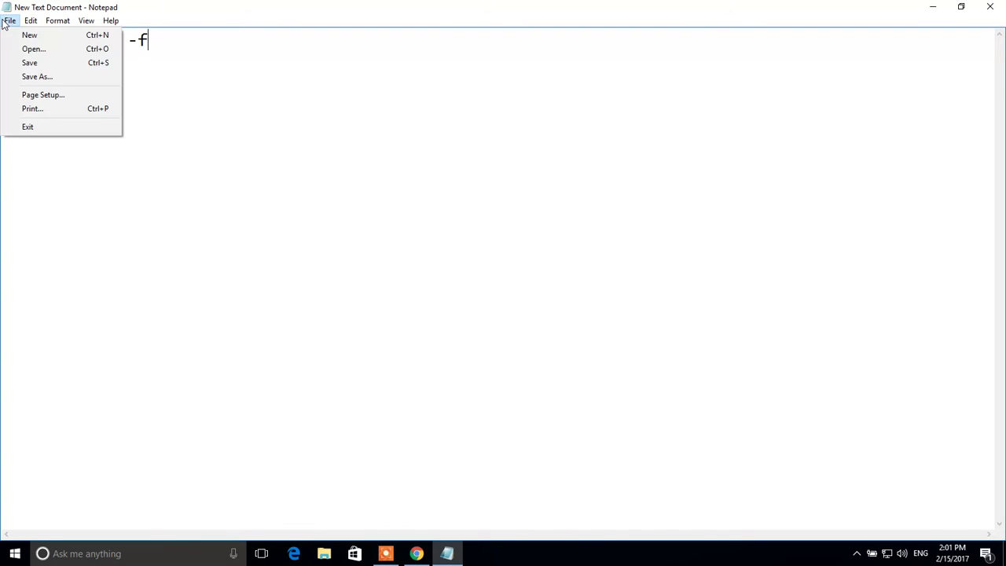
Step: Save the command as "restart.bat" in the Desktop folder
click(44, 82)
click(315, 200)
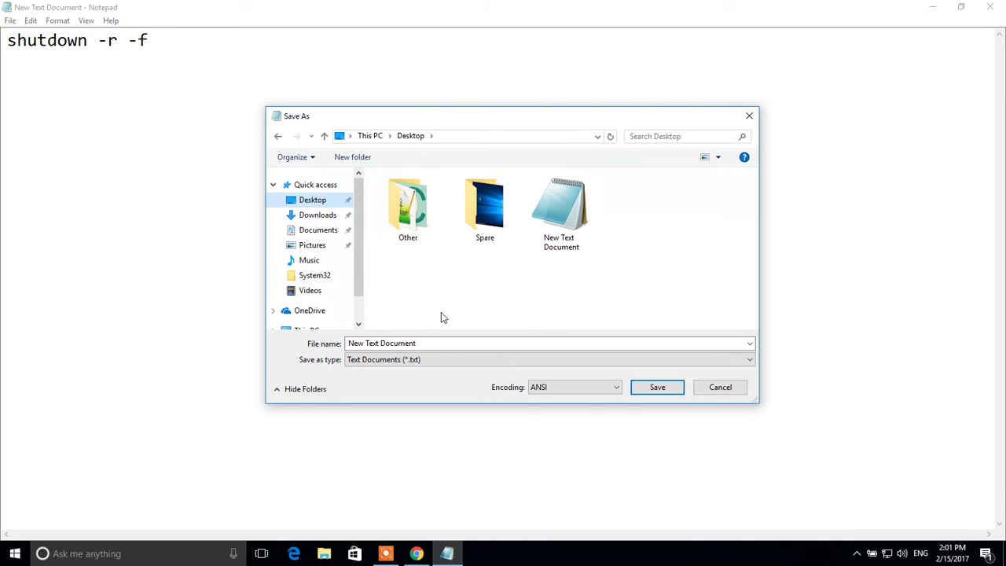
double_click(474, 346)
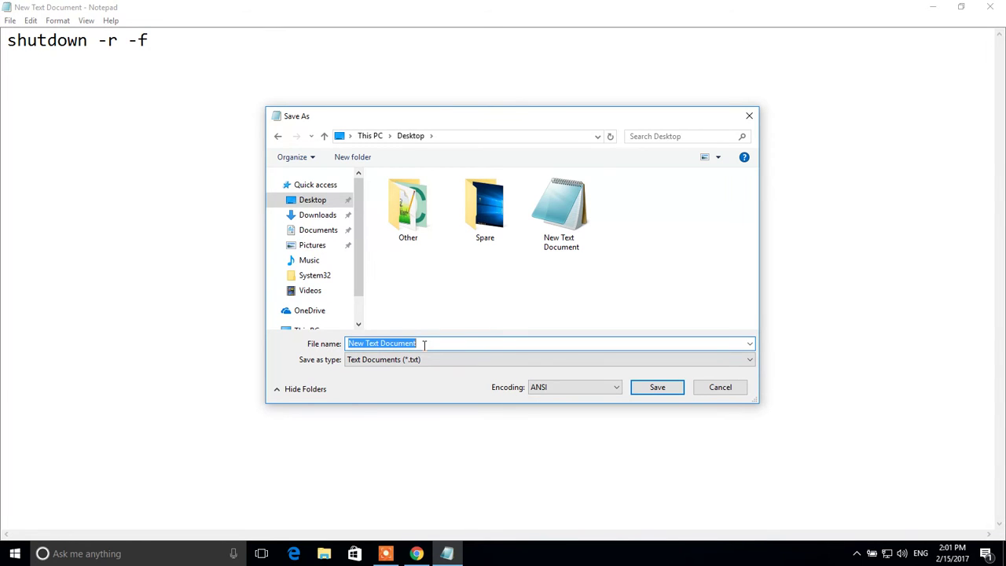
text(")
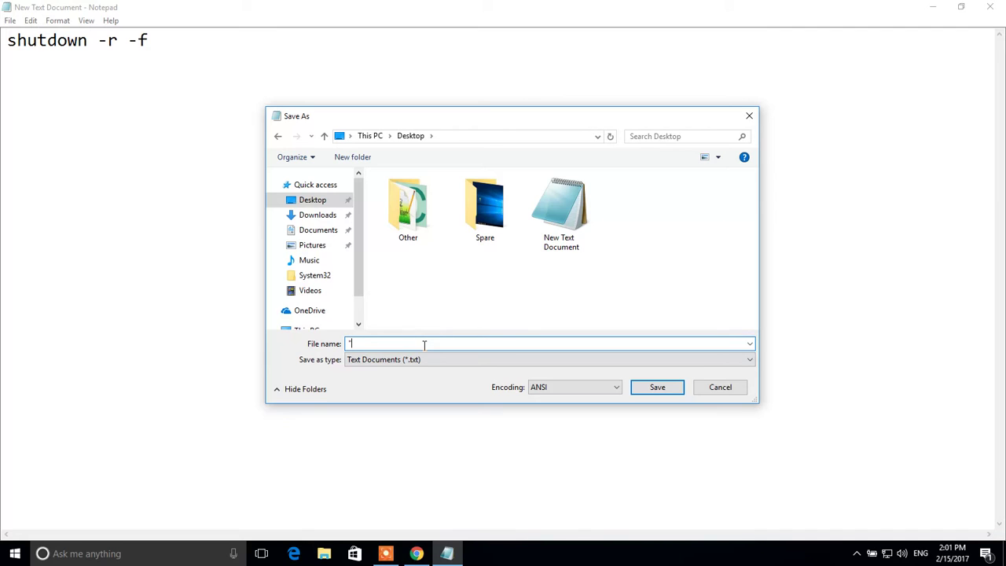
text(resta)
text(rt.bat)
drag(420, 341, 301, 351)
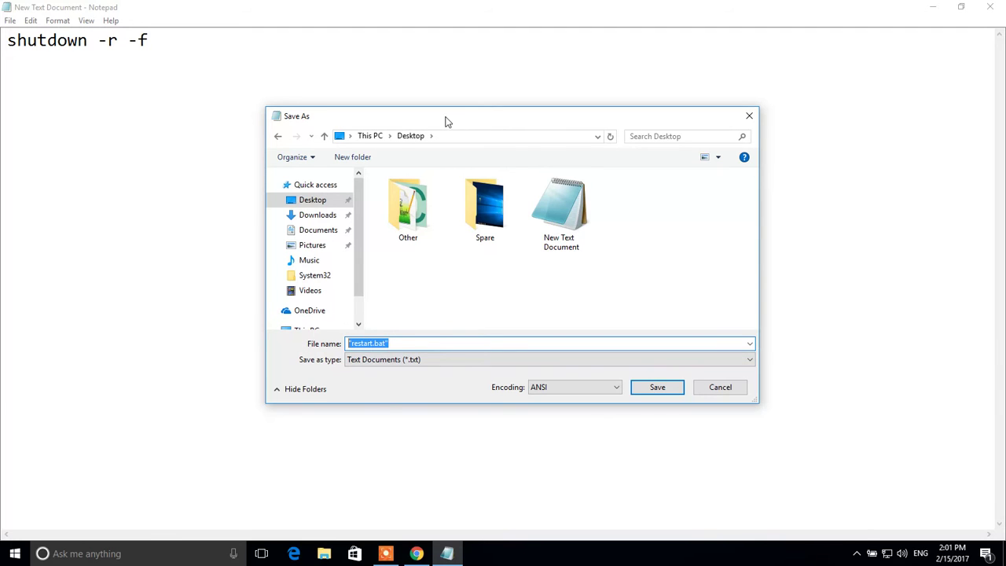
drag(445, 119, 317, 94)
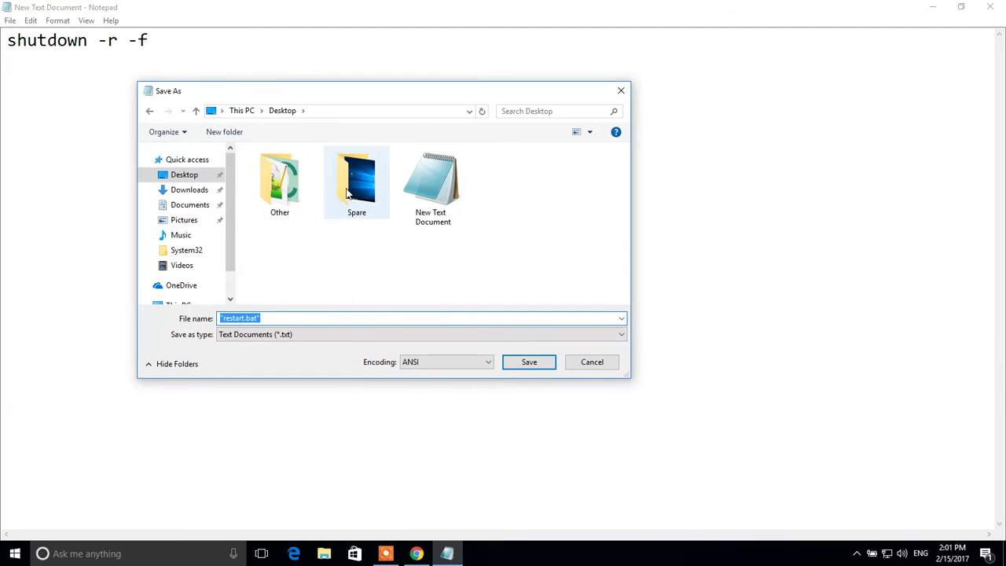
click(529, 362)
Step: Move the New Text Document icon into the second column and run restart.bat as a test
key(super+d)
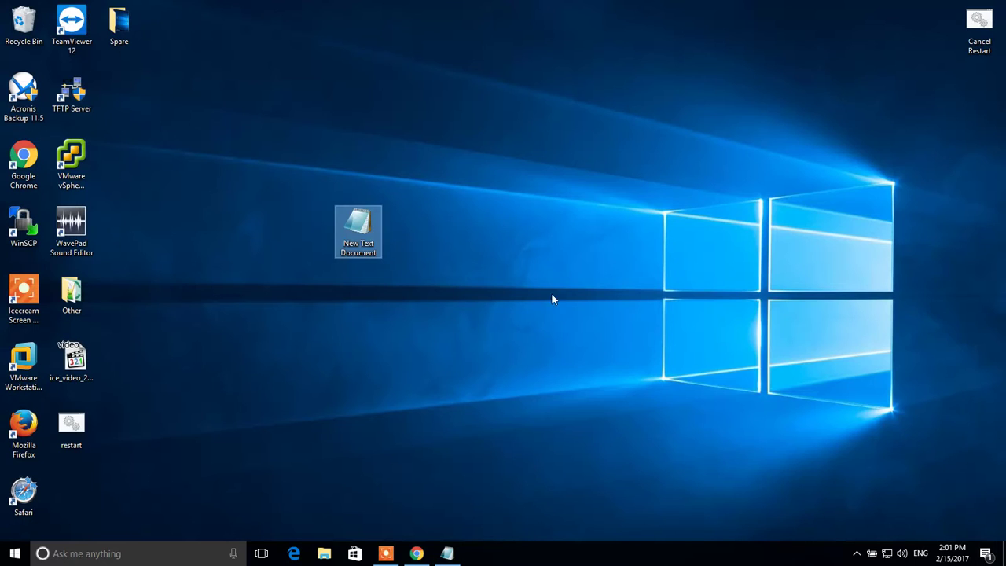
click(552, 299)
drag(357, 224, 118, 161)
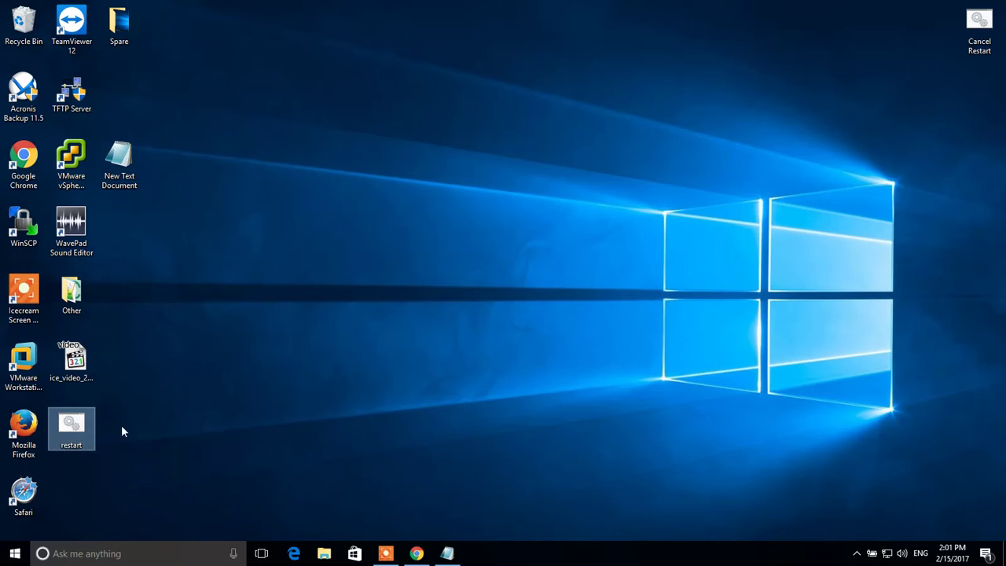
click(76, 424)
double_click(74, 429)
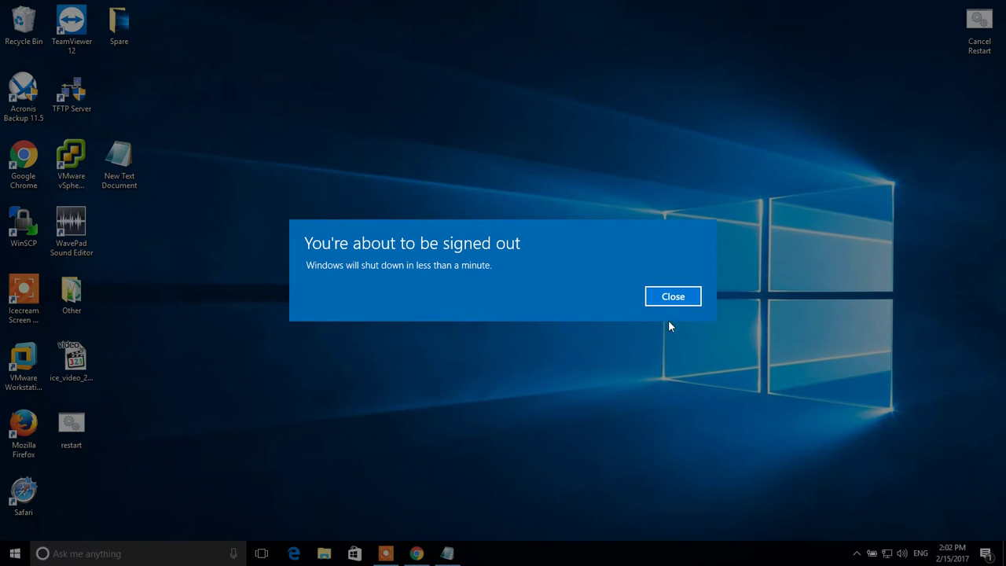
Step: Dismiss the sign-out warning, cancel the pending restart, and close the 'Logoff is cancelled' notice
click(668, 297)
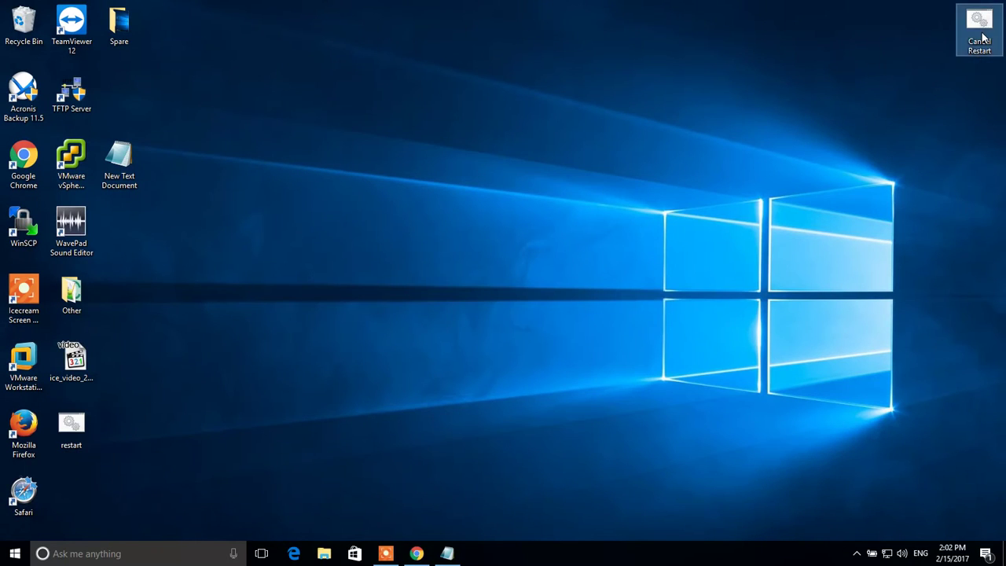
double_click(981, 31)
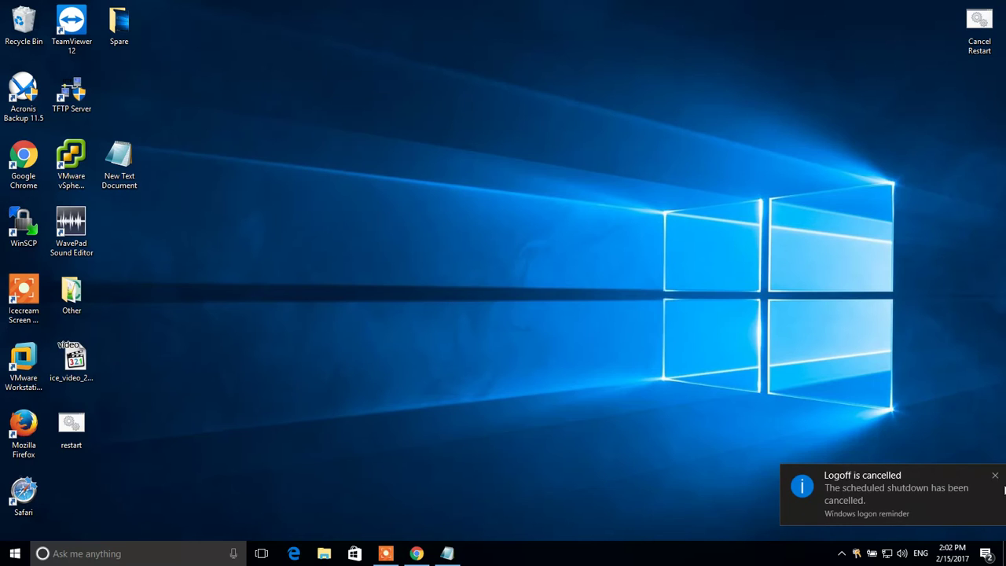
click(959, 471)
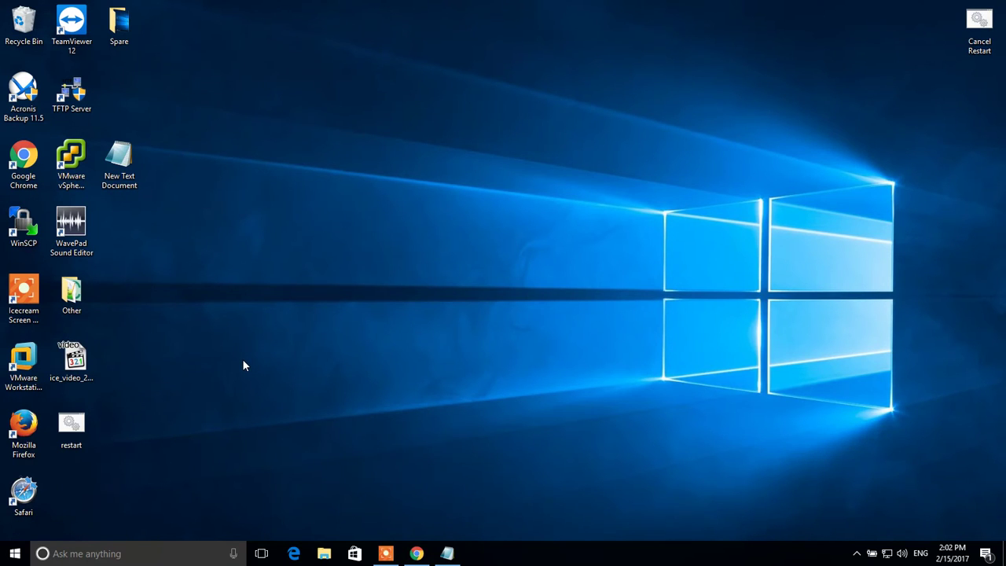
click(70, 428)
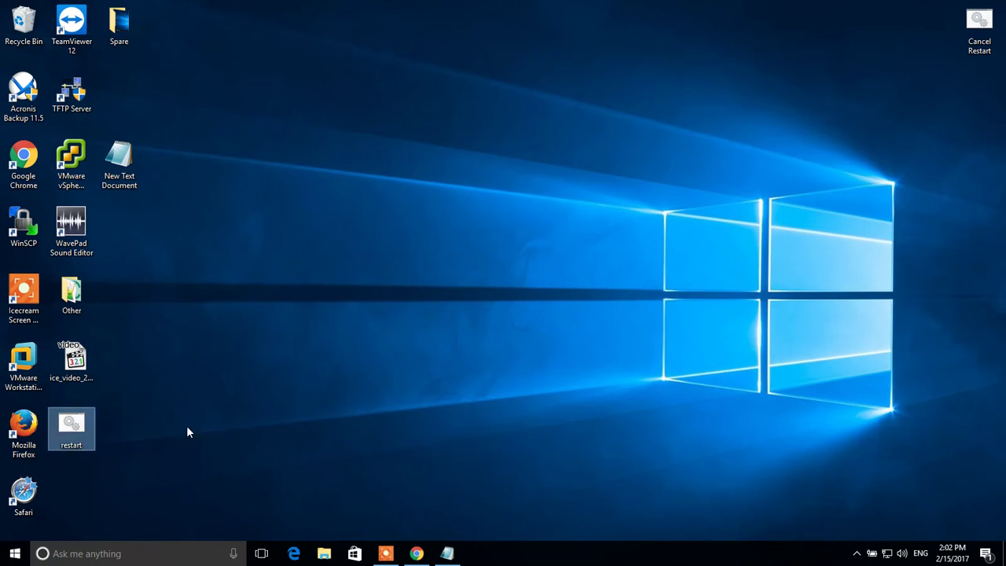
click(153, 427)
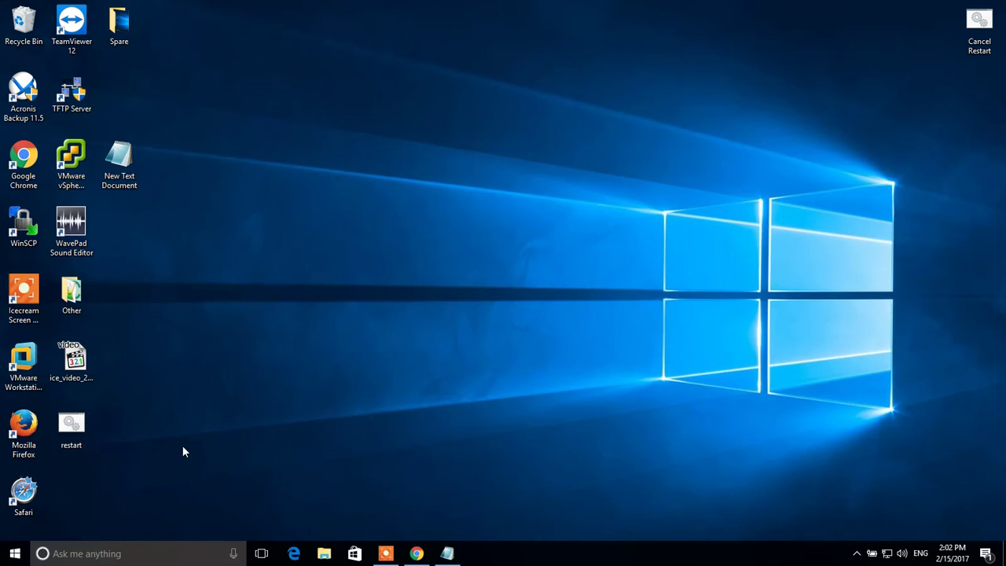
Step: Search Windows for 'Task Schedu' and launch Task Scheduler from the best match
click(141, 550)
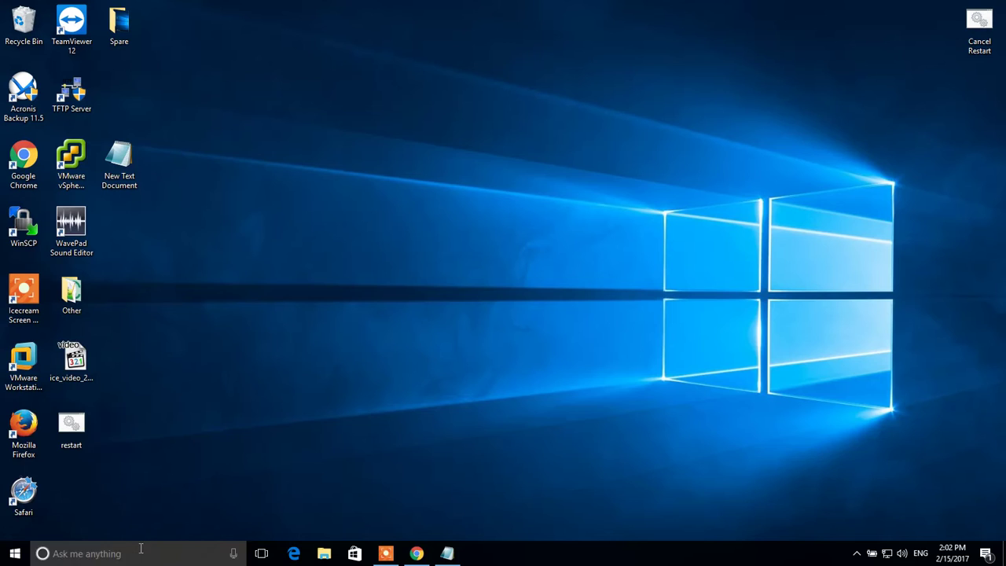
click(423, 437)
click(94, 555)
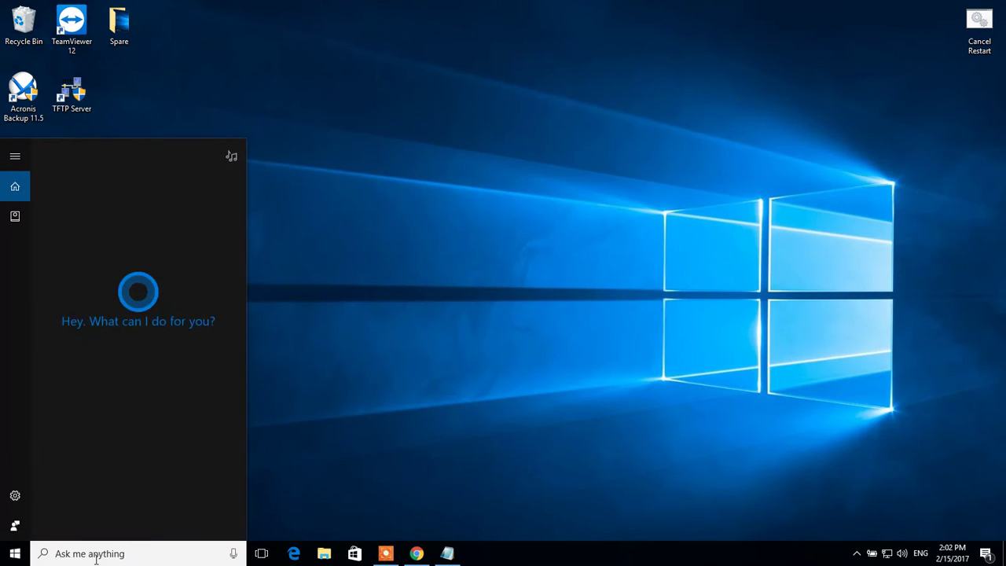
text(T)
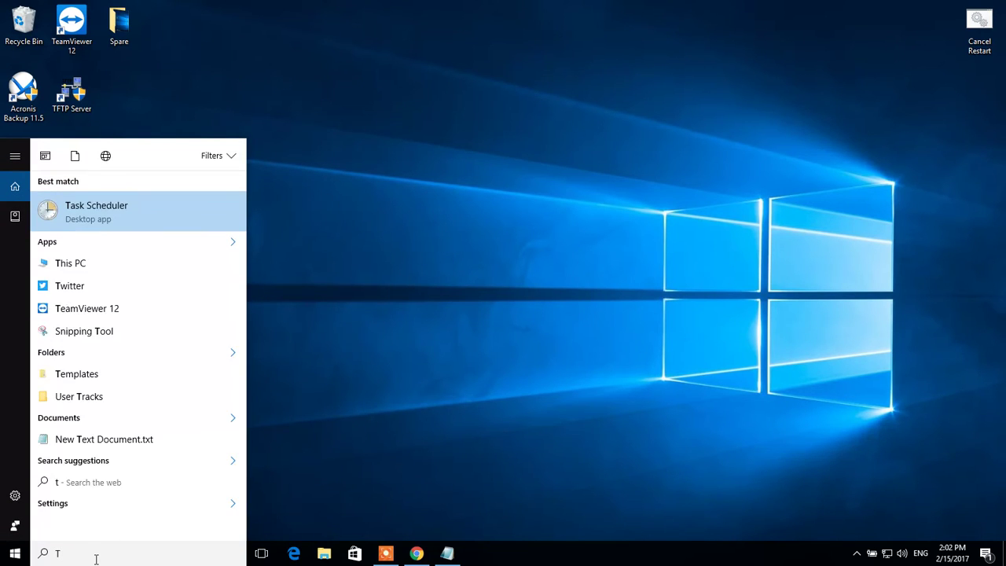
text(ask Sc)
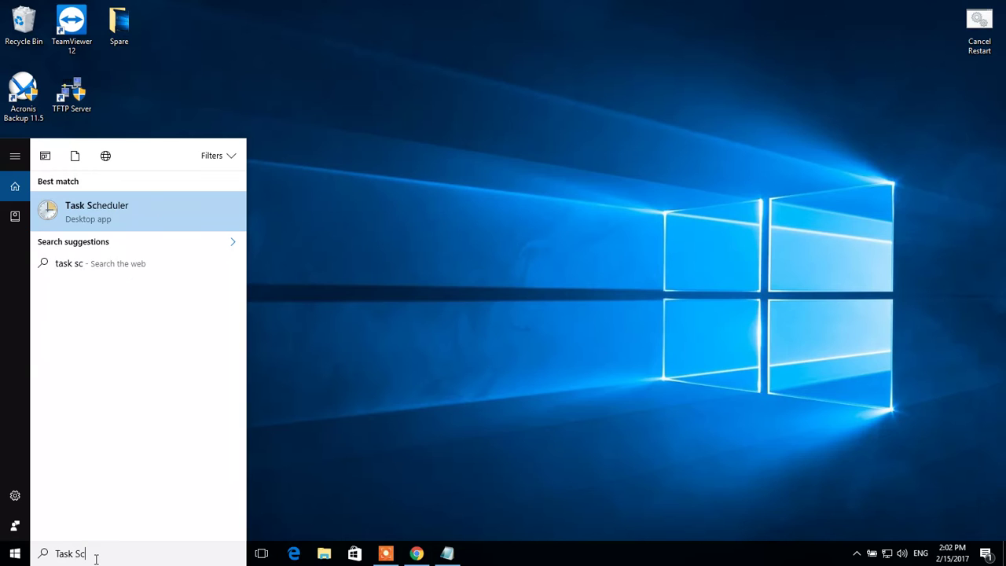
text(hedu)
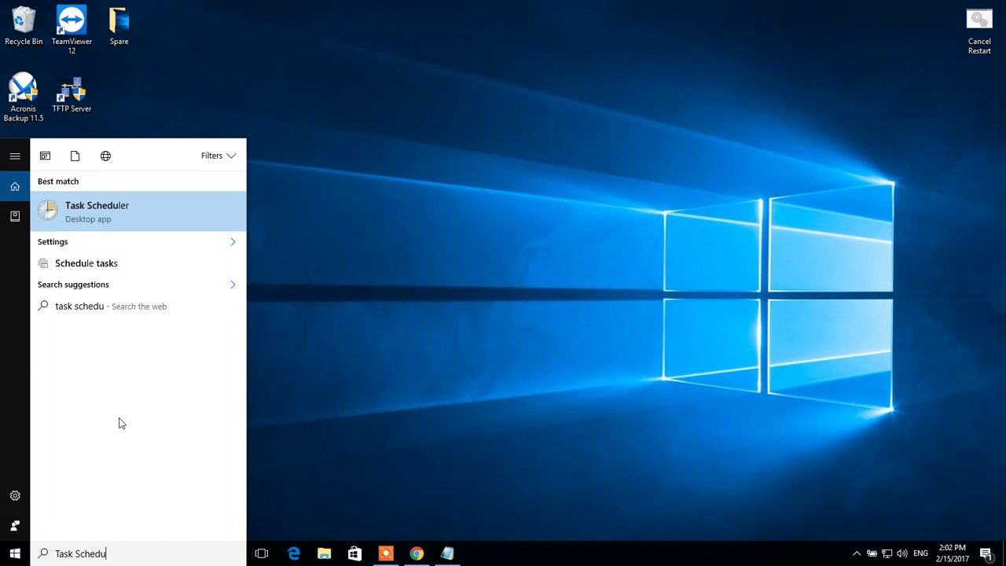
click(99, 217)
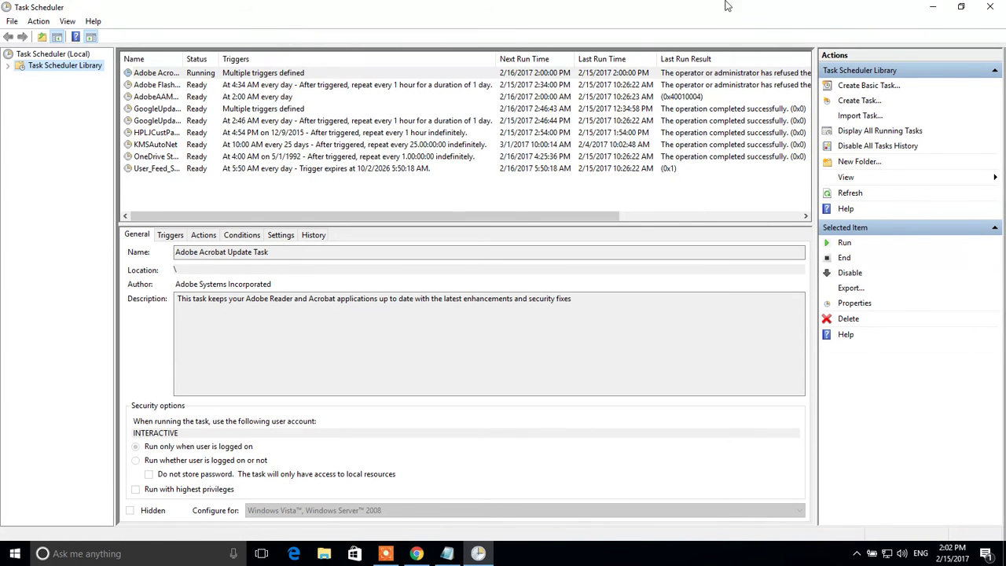
Step: Start a basic task named 'Restart PC every day at 2 AM' and advance to the trigger
click(855, 87)
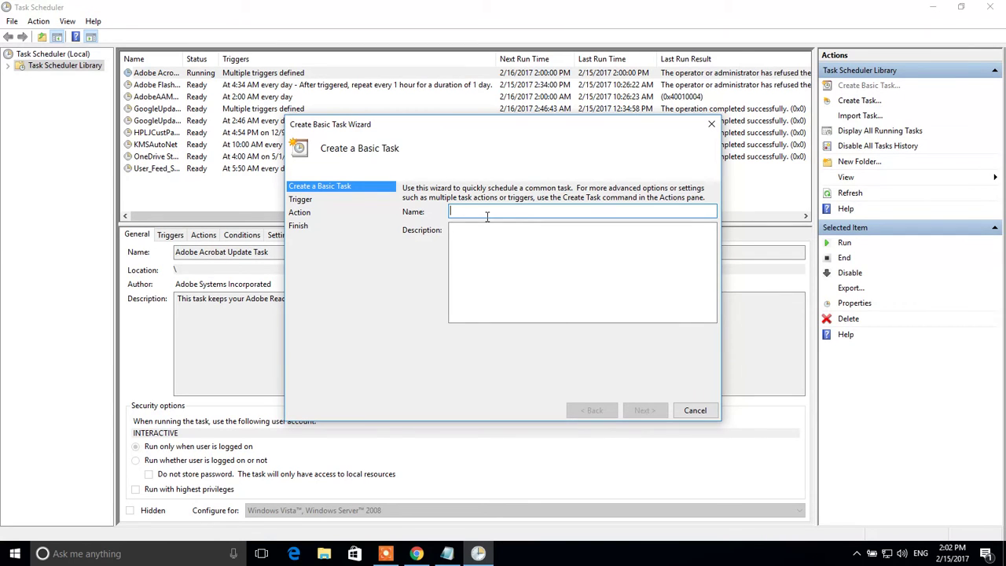
text(Resta)
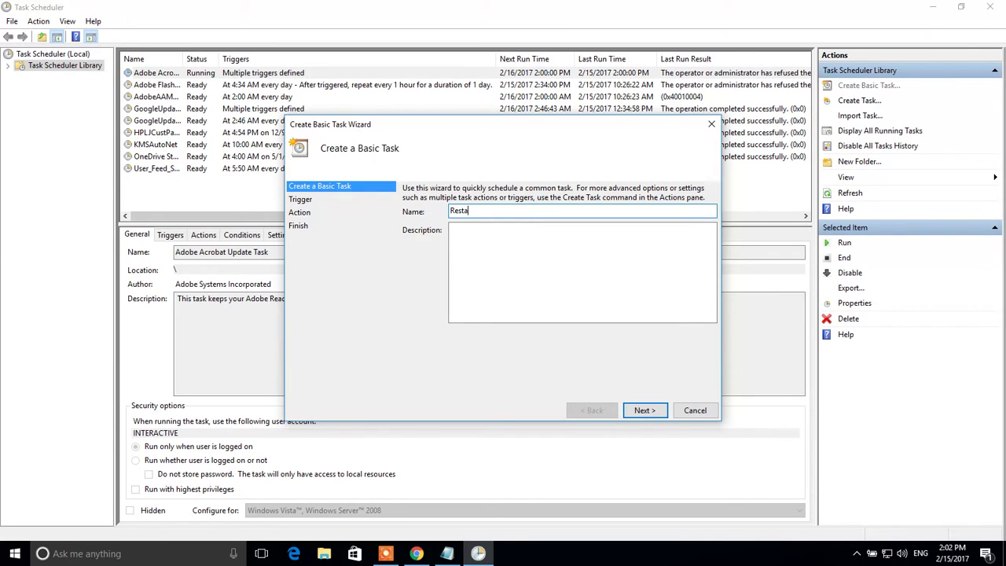
text(rt PC every day at 2 AM)
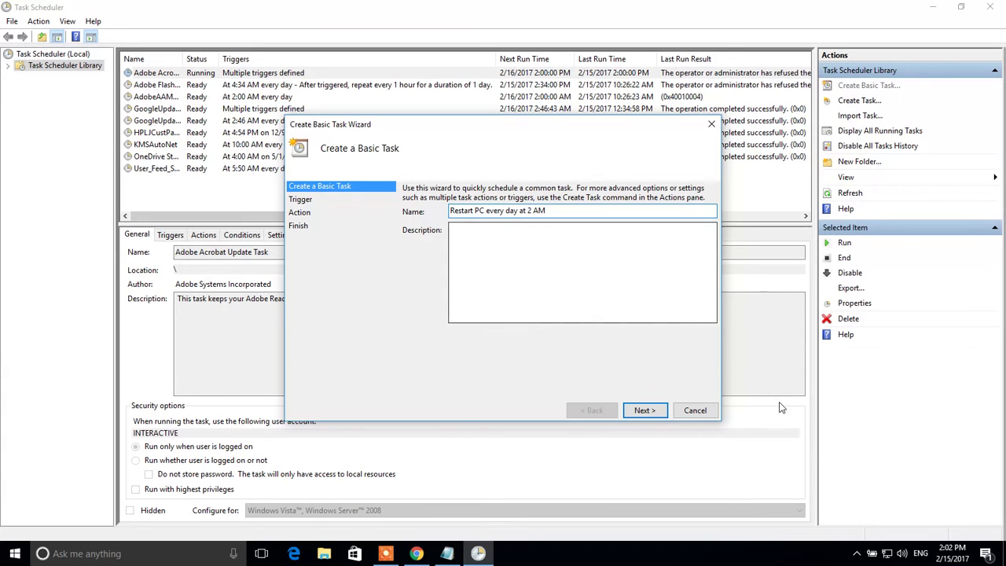
click(645, 411)
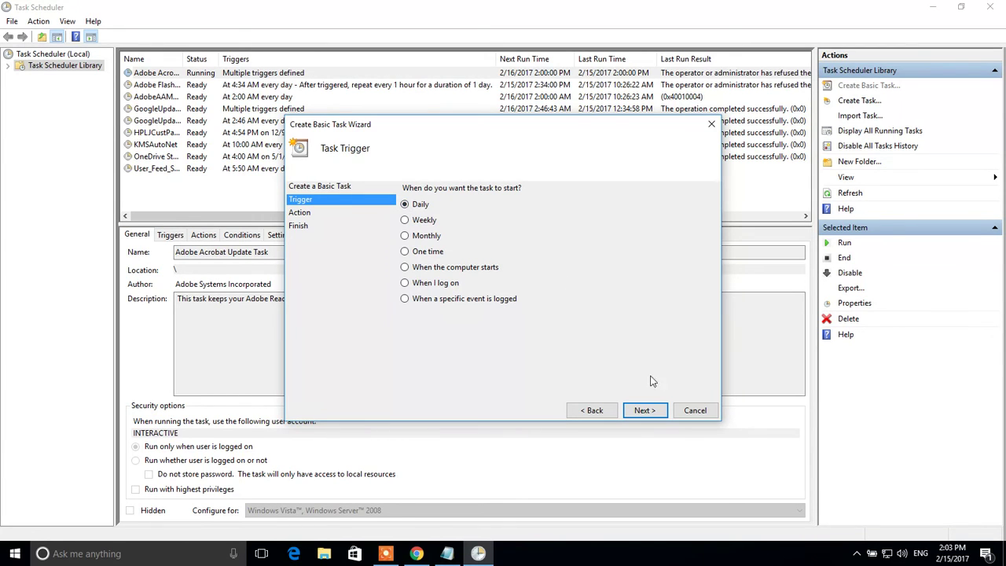
Step: Use a Daily trigger starting 2/16/2017 at 2:00:00 AM, recurring every 1 day
click(645, 411)
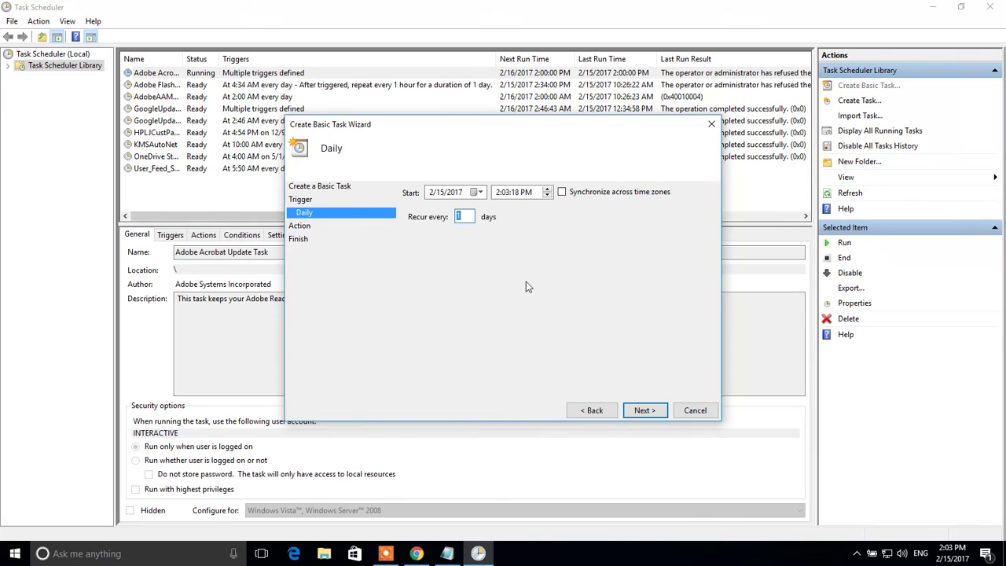
click(457, 194)
click(476, 193)
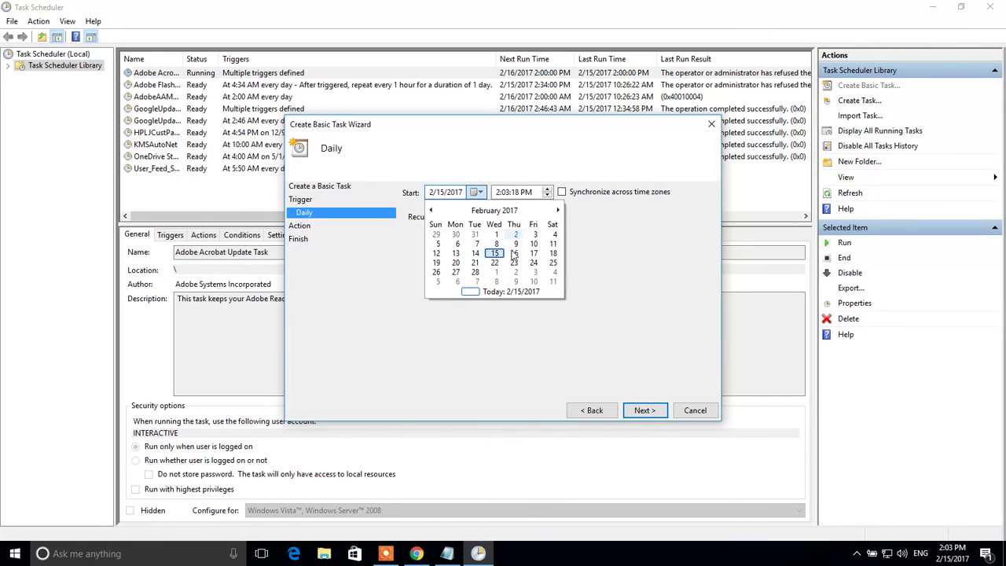
click(514, 253)
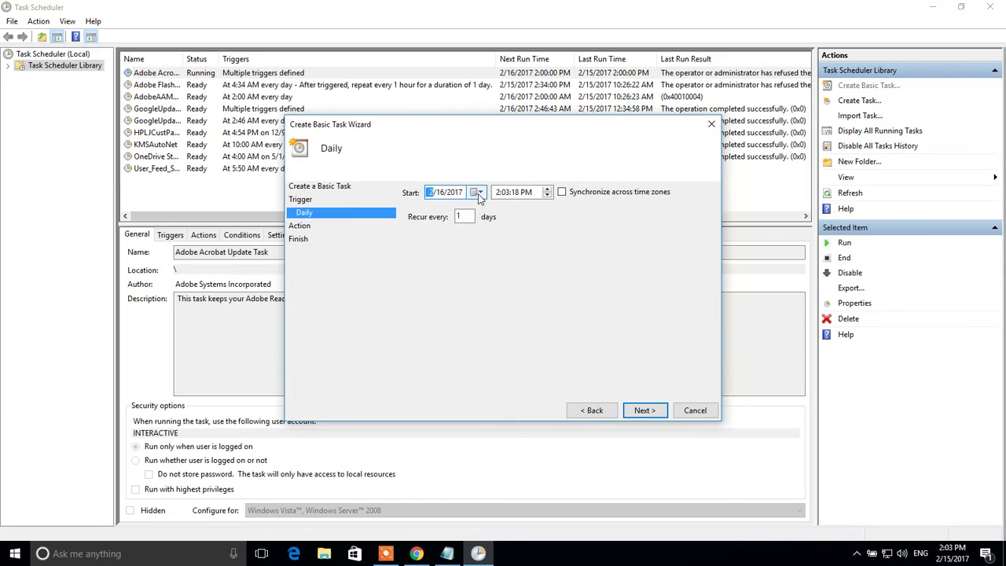
click(501, 193)
click(506, 195)
text(00:00)
click(464, 217)
double_click(461, 215)
Step: Set the action to start the program restart.bat from the Desktop, then reach the Summary
click(651, 414)
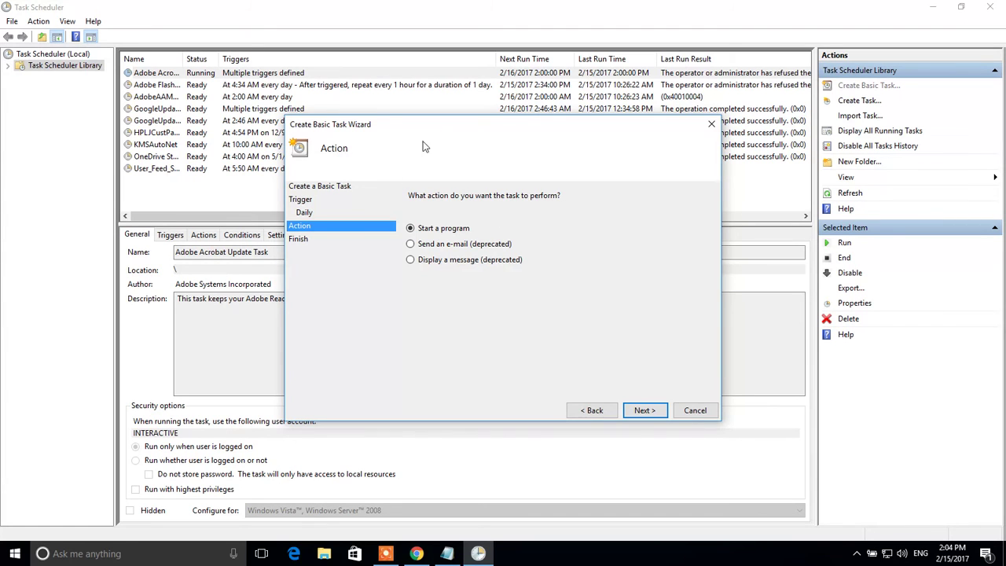
drag(430, 125, 388, 118)
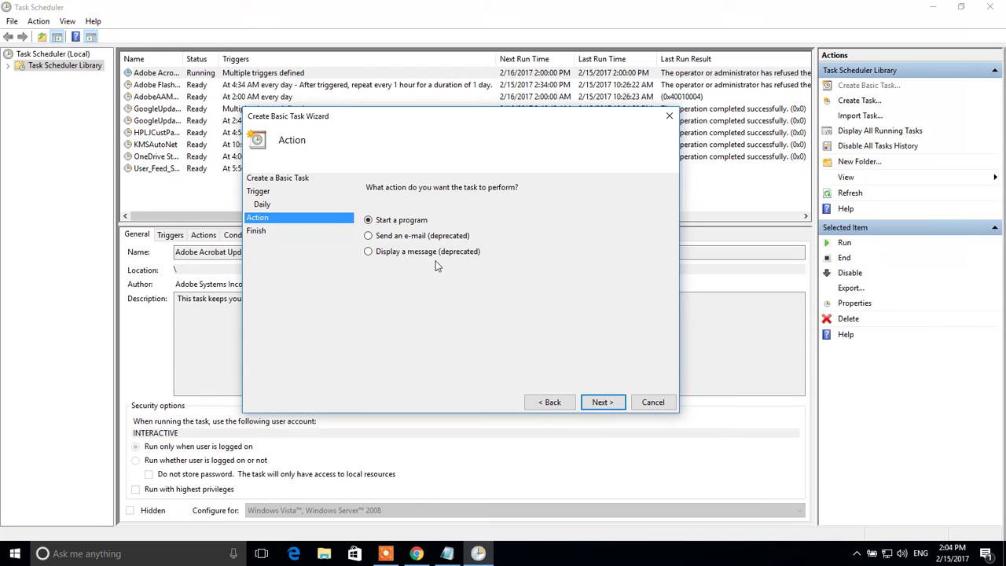
click(602, 403)
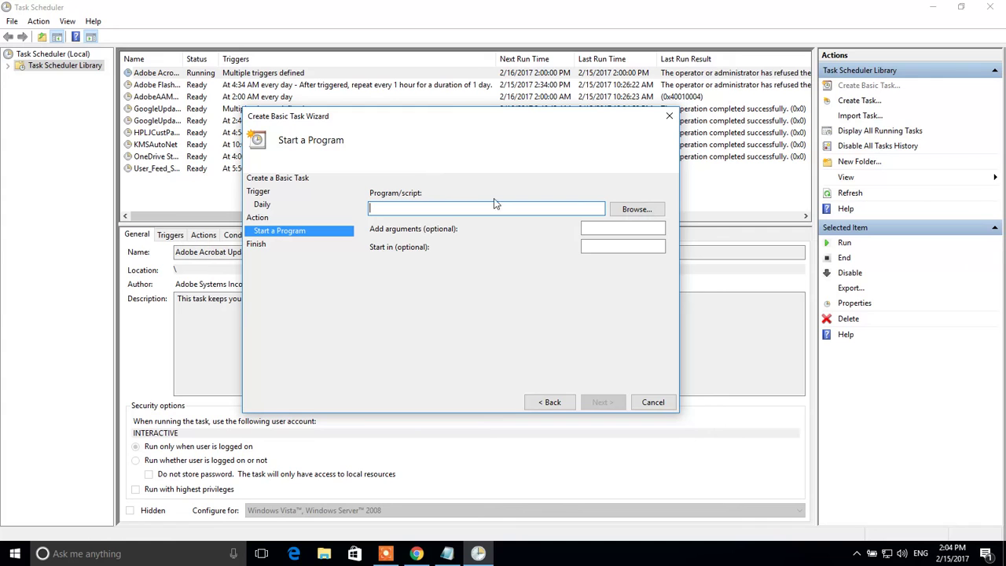
click(637, 210)
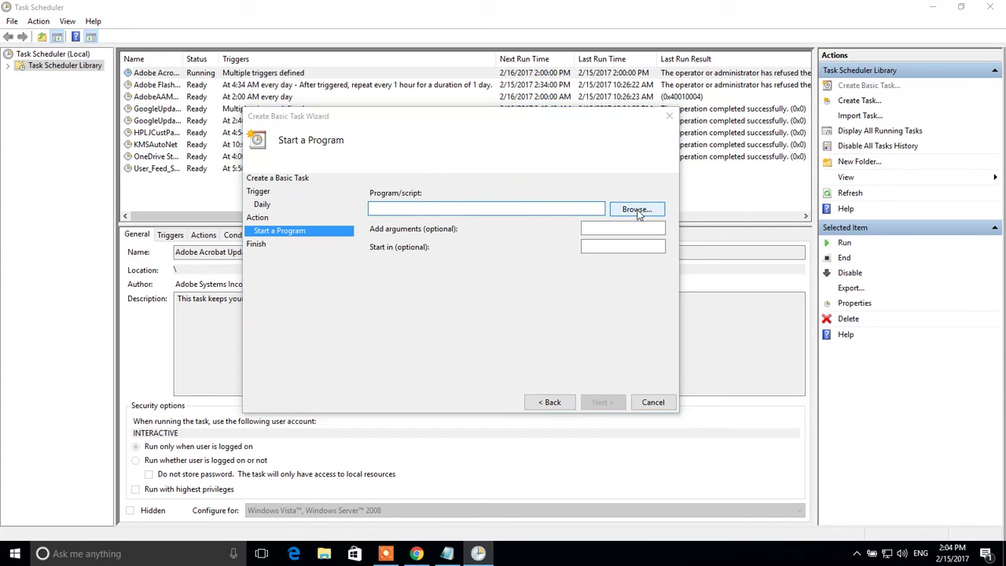
click(283, 221)
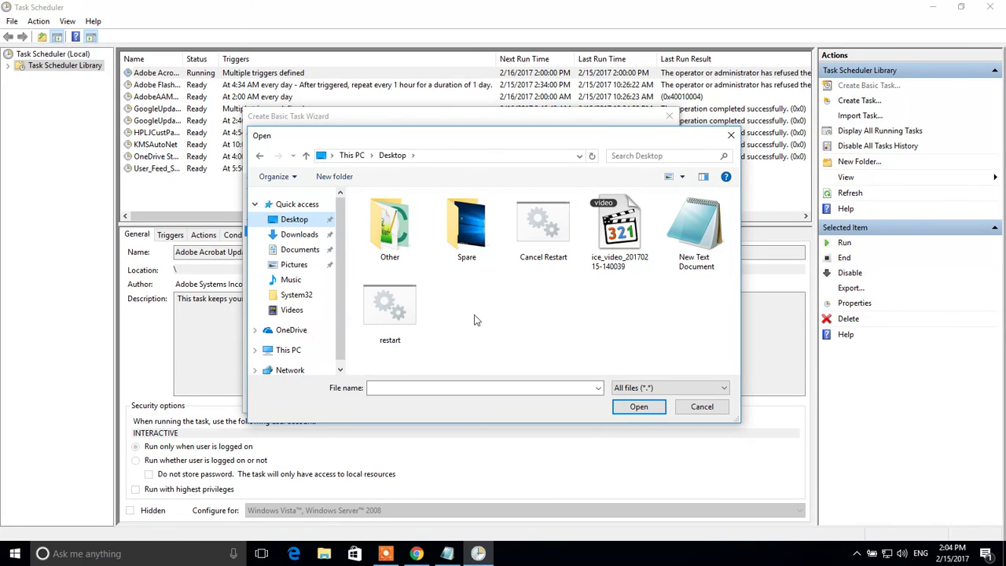
click(371, 330)
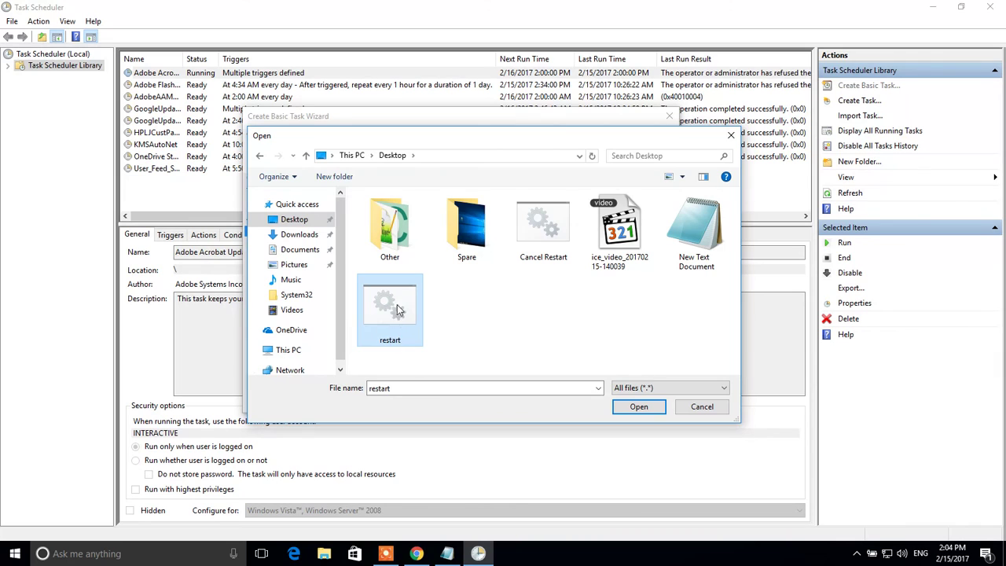
double_click(381, 315)
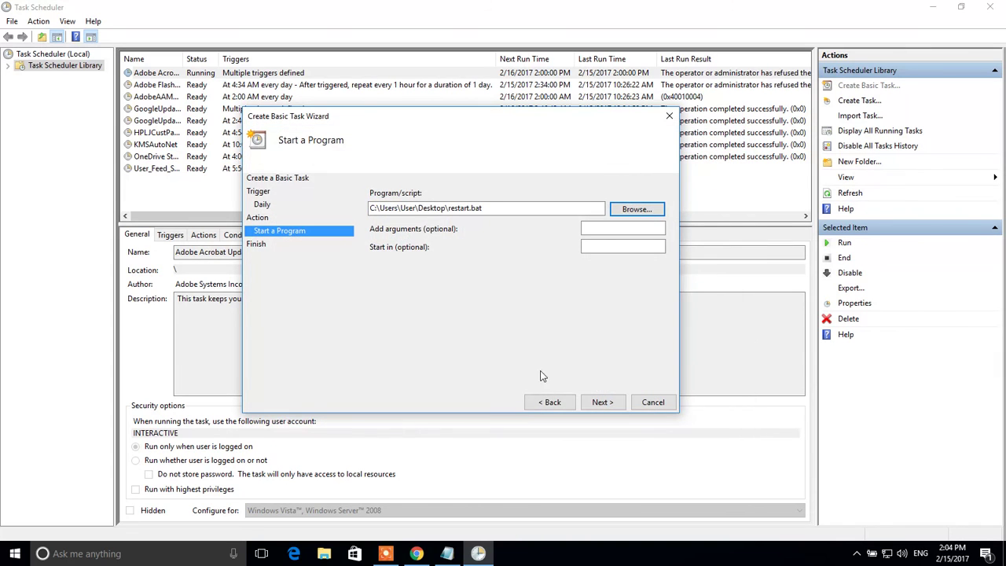
click(601, 402)
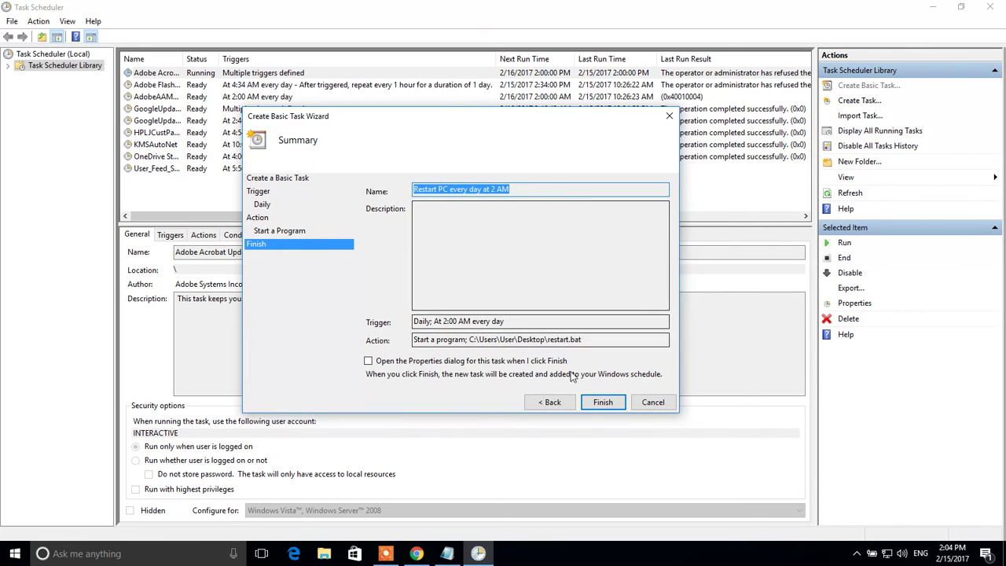
Step: Finish the wizard, widen the Name column, and select the 'Restart PC every day at 2 AM' task
click(603, 402)
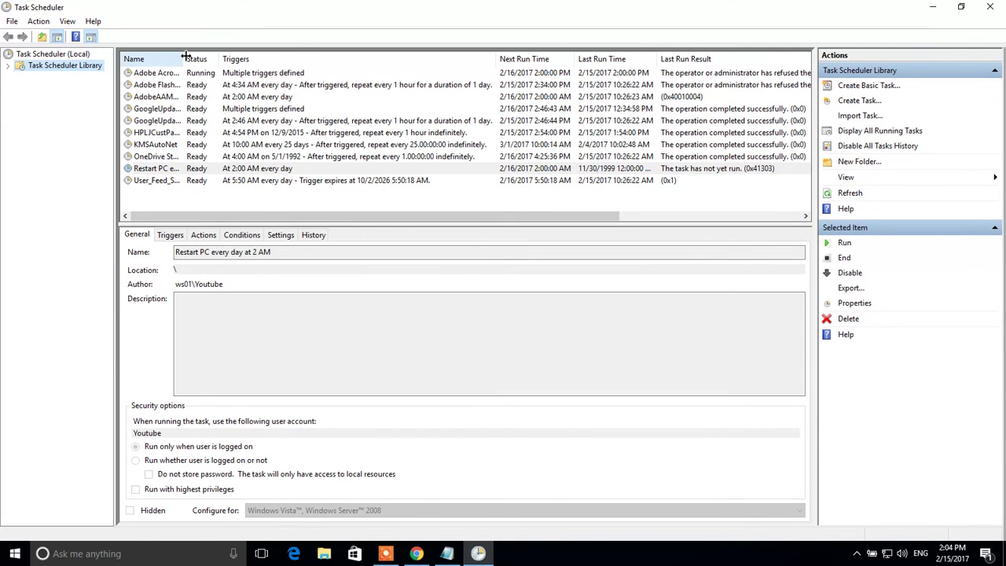
drag(184, 59, 352, 59)
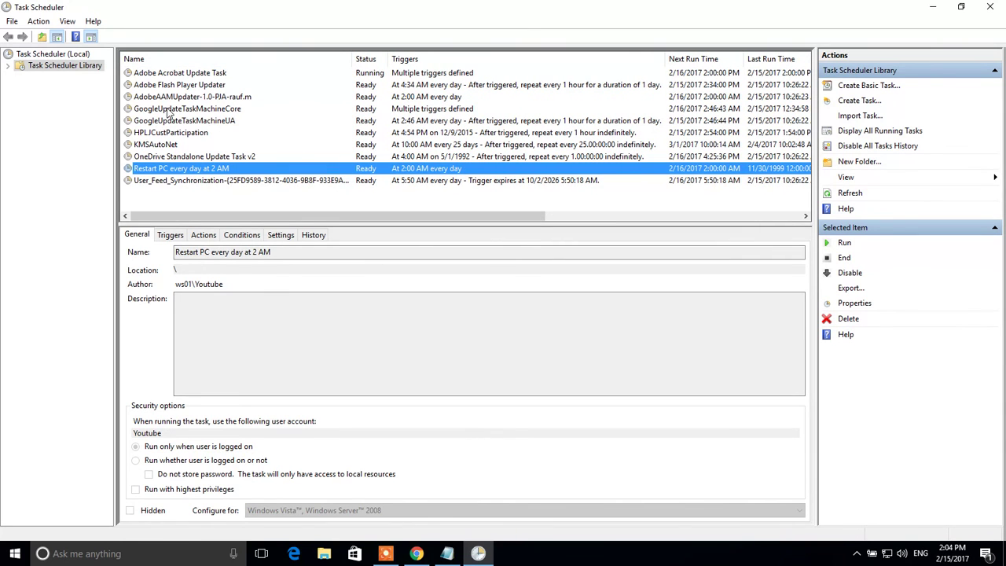
click(169, 156)
click(157, 168)
Step: Test-run 'Restart PC every day at 2 AM', close the sign-out warning, and minimize Task Scheduler
right_click(154, 170)
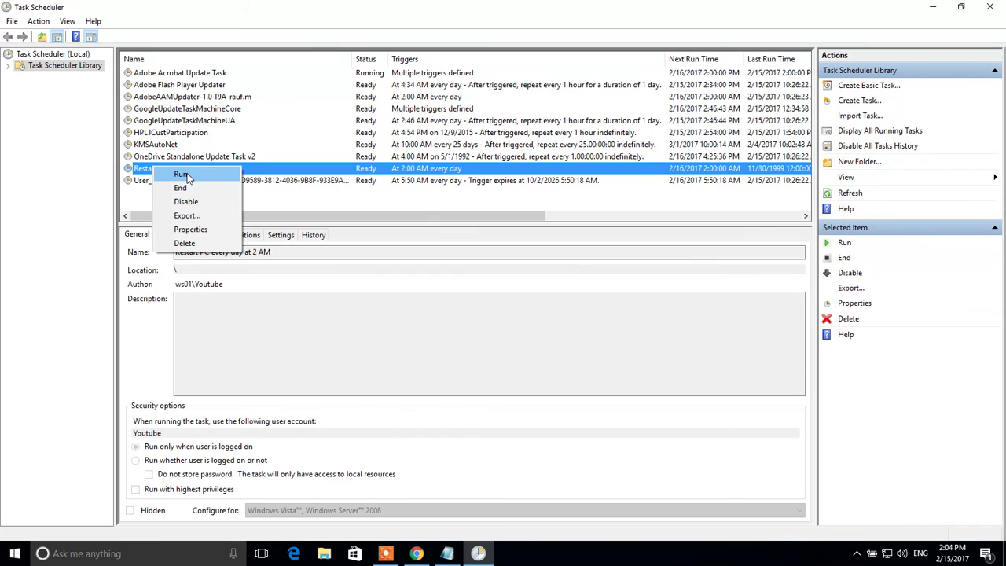
click(183, 174)
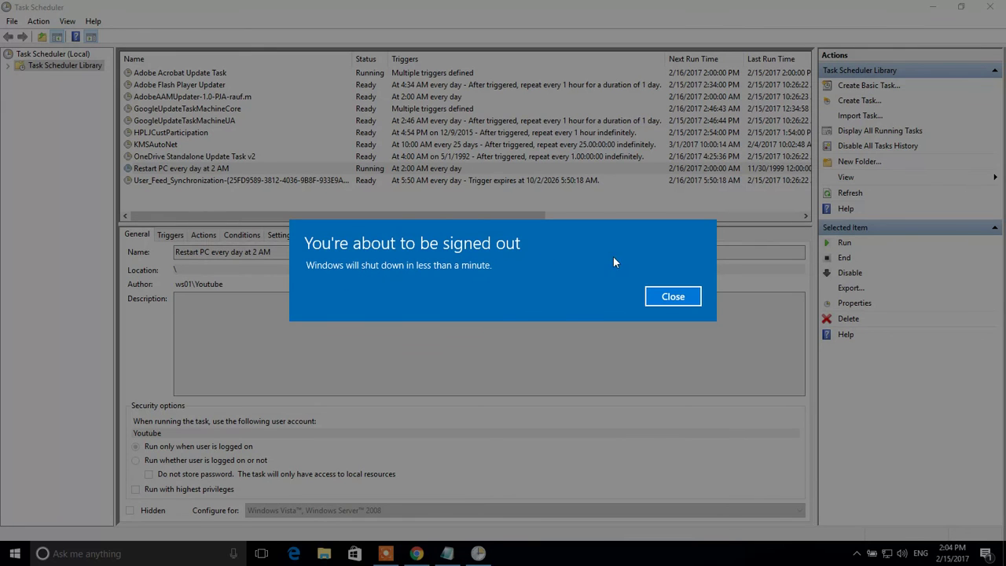
click(672, 298)
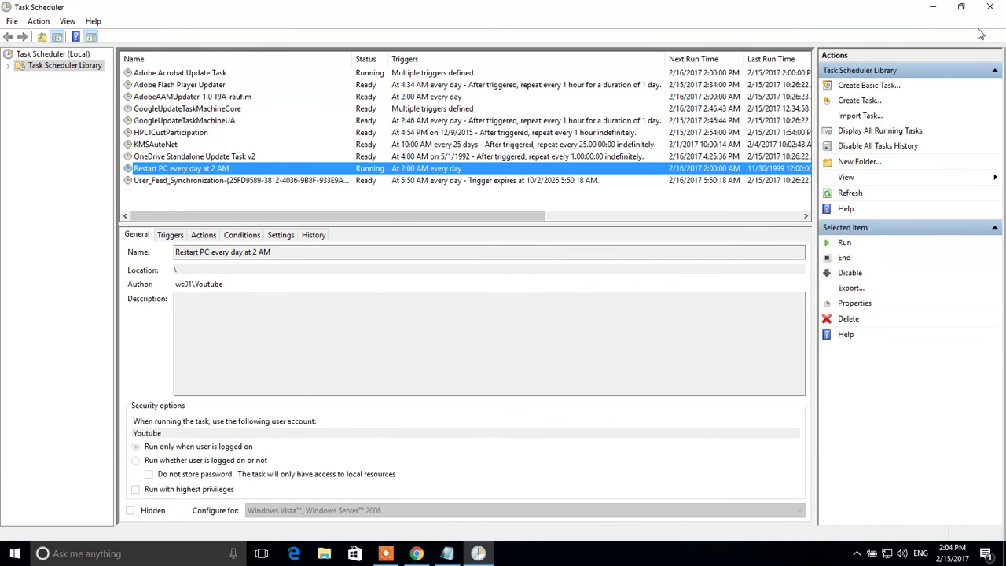
click(933, 7)
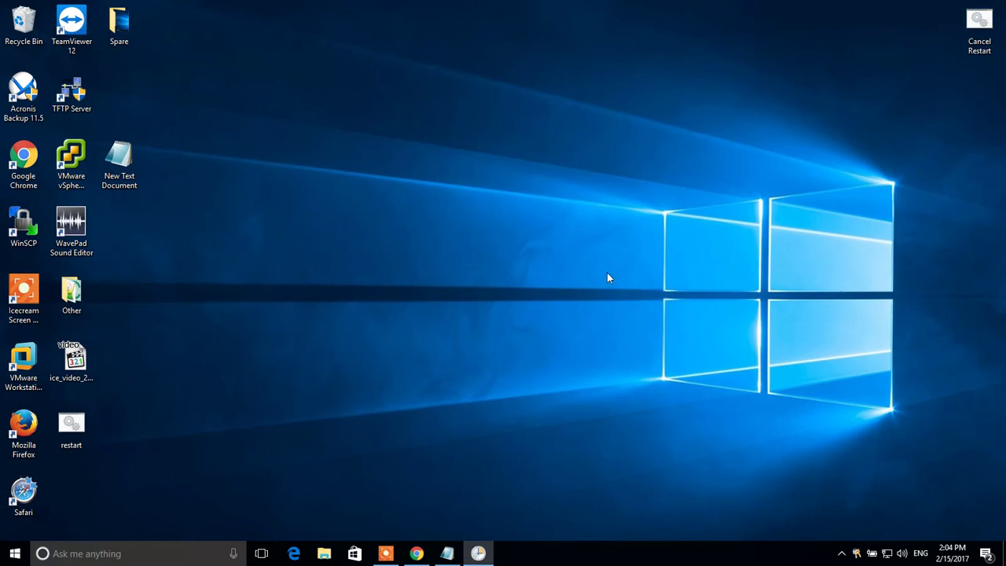
Step: Close the 'Logoff is cancelled' notification on the desktop
click(995, 477)
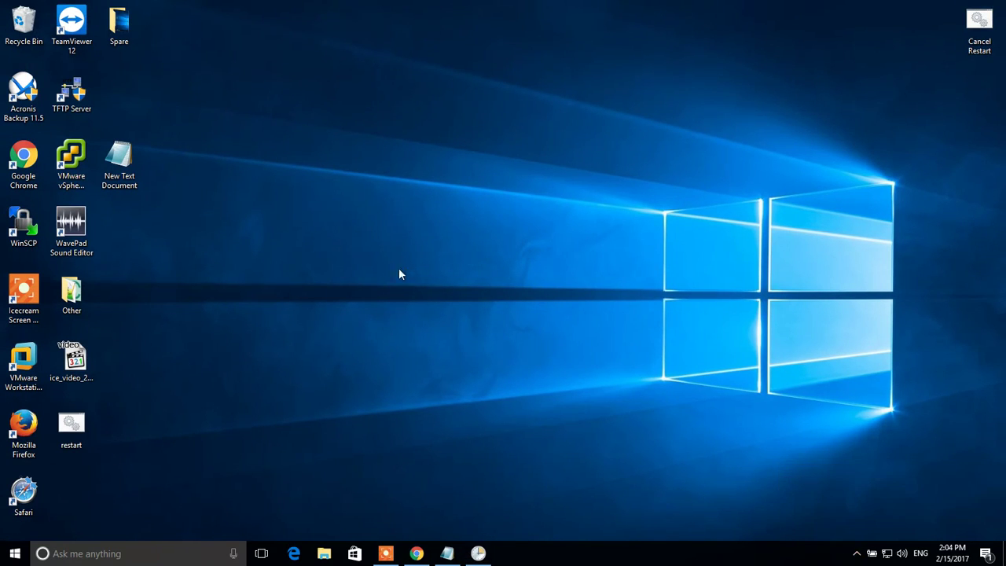